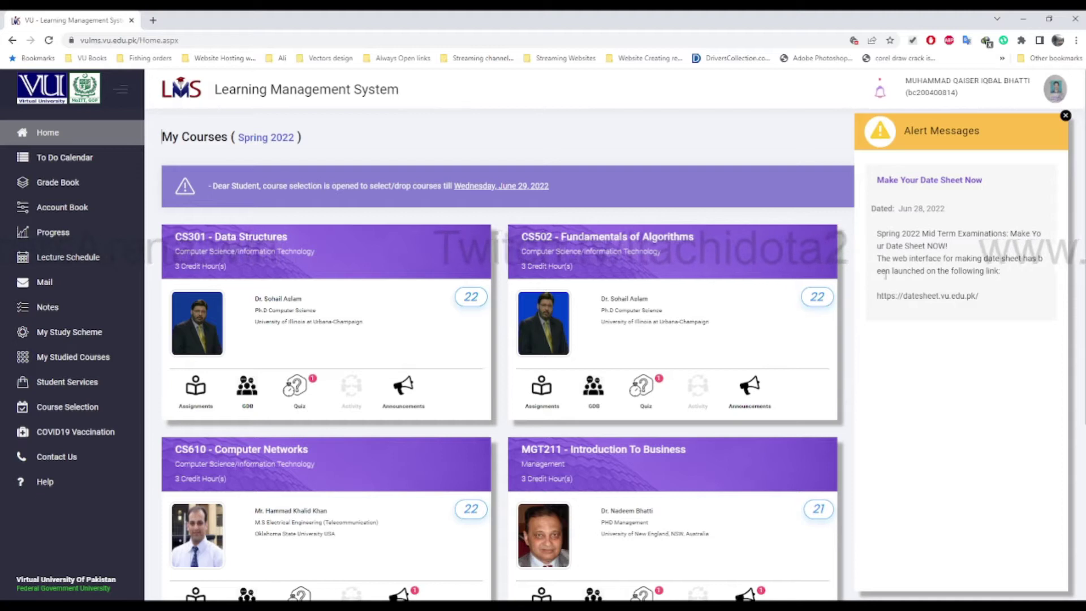
- Highlight the date sheet link in the alert message, and close the Alert Messages panel
{"action": "left_click_drag", "start_coordinate": [880, 298], "coordinate": [984, 302]}
{"action": "left_click", "coordinate": [983, 301]}
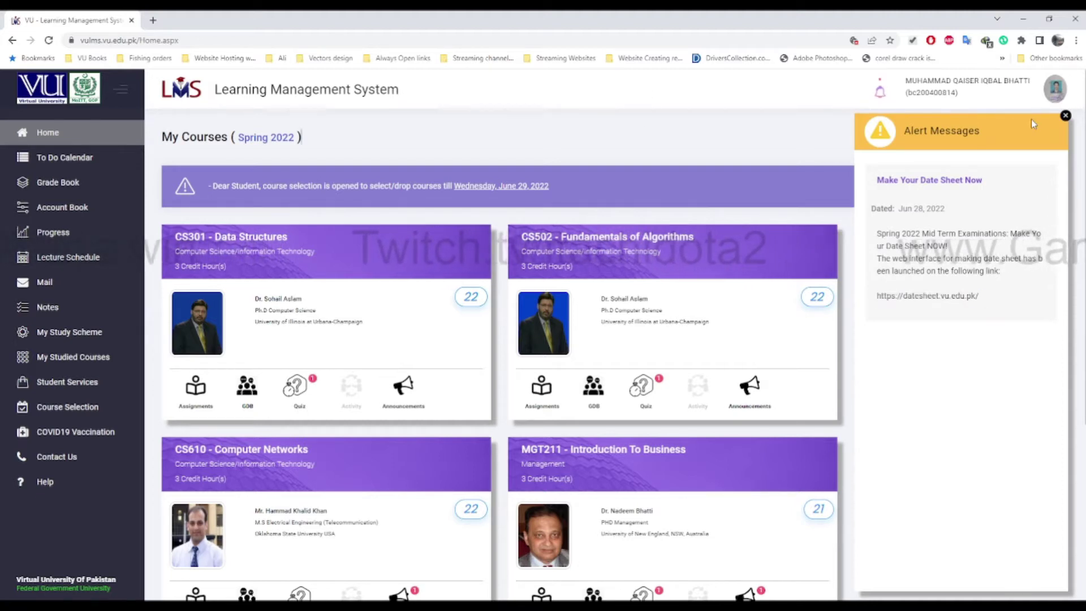
{"action": "left_click", "coordinate": [1066, 117]}
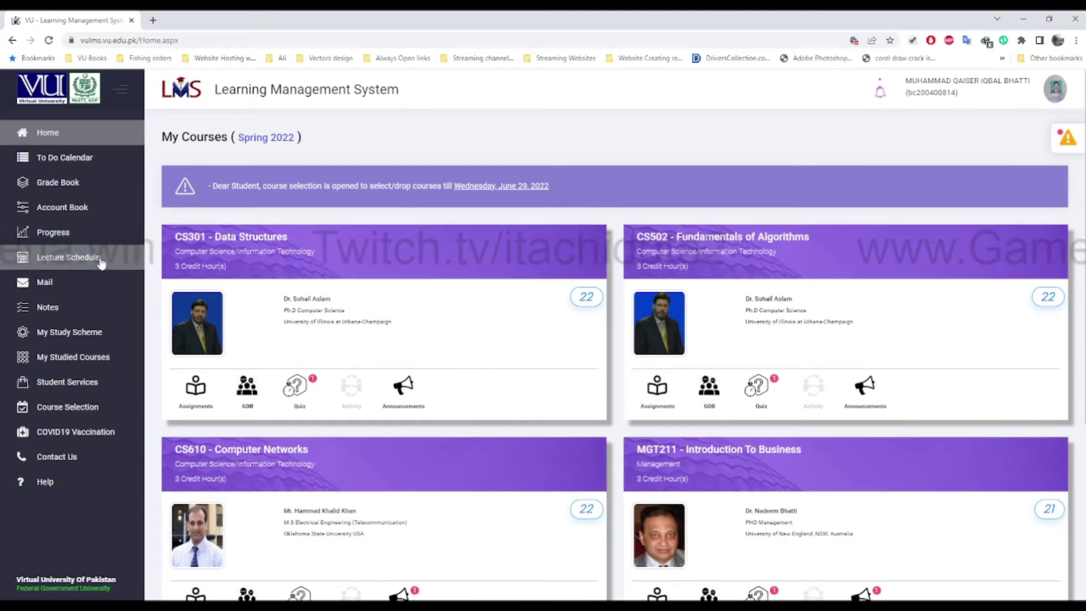
- Open Make your Date Sheet from the Examinations Department section of Student Services and sign in with the prefilled student credentials
{"action": "left_click", "coordinate": [87, 382]}
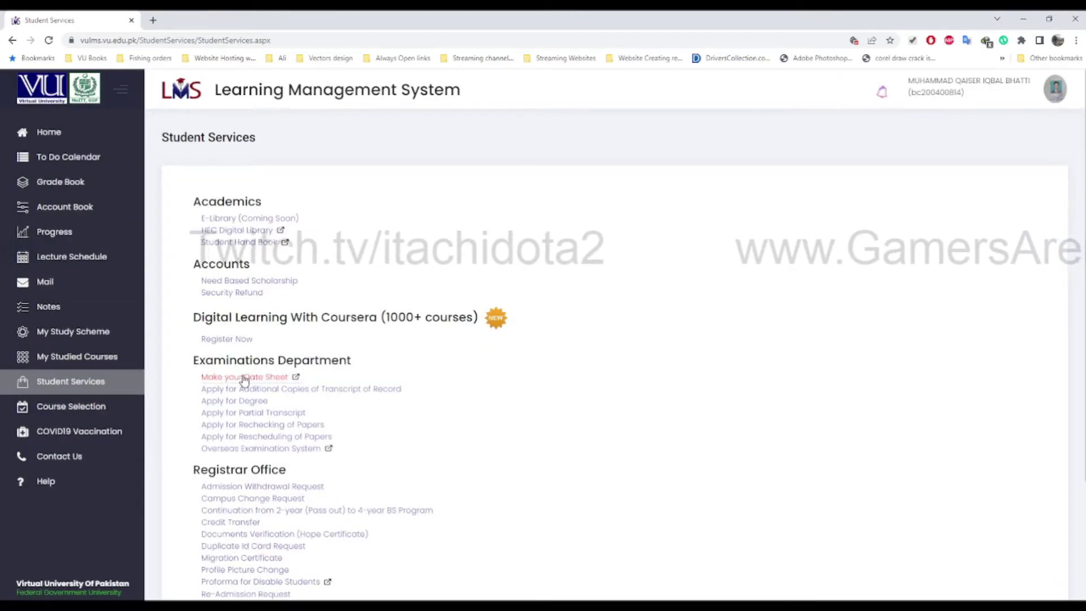
{"action": "left_click", "coordinate": [246, 378]}
{"action": "left_click", "coordinate": [774, 88]}
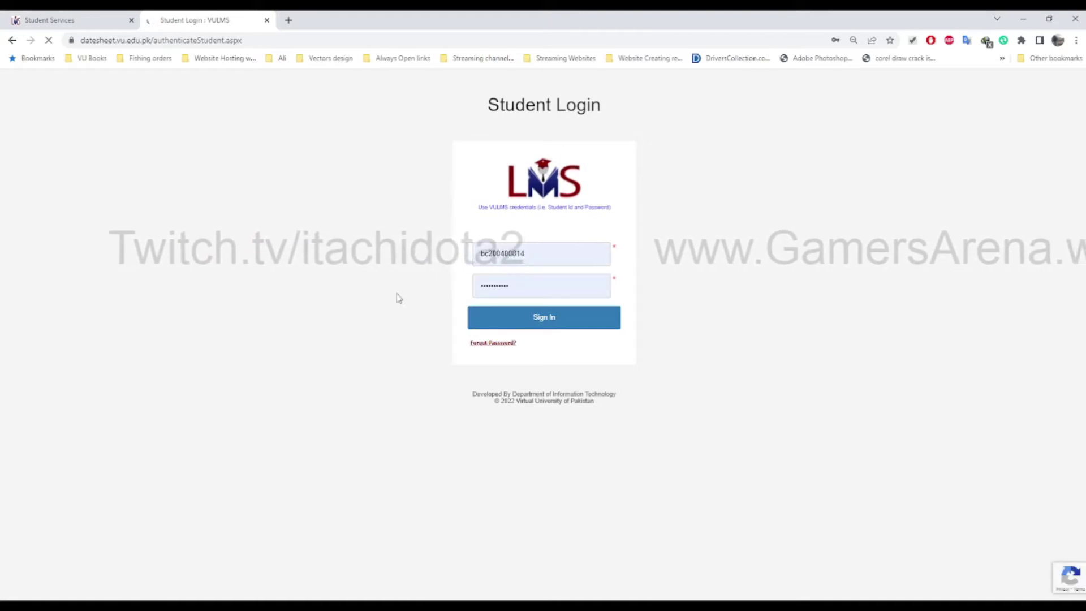
{"action": "left_click", "coordinate": [521, 328]}
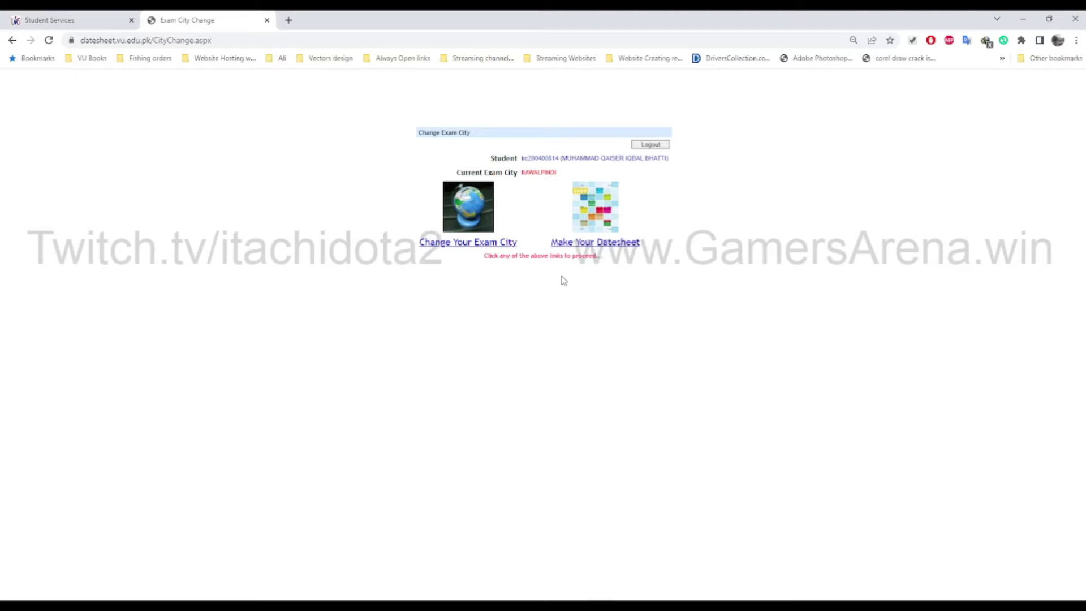
- Check the current exam city and proceed to Make Your Datesheet without changing the city
{"action": "left_click_drag", "start_coordinate": [517, 173], "coordinate": [560, 172]}
{"action": "left_click", "coordinate": [550, 172]}
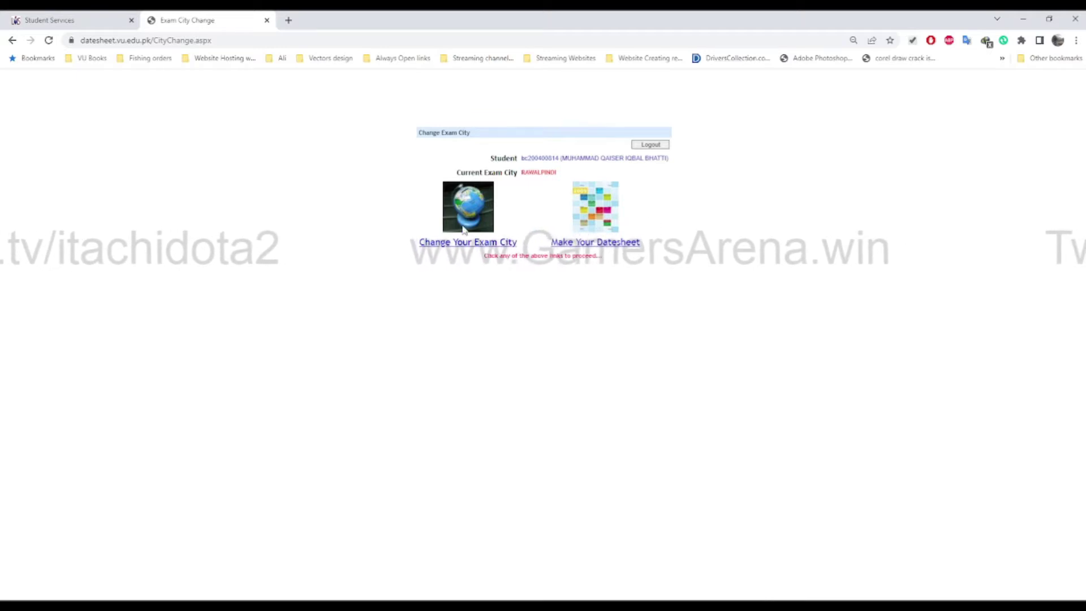
{"action": "left_click", "coordinate": [617, 245]}
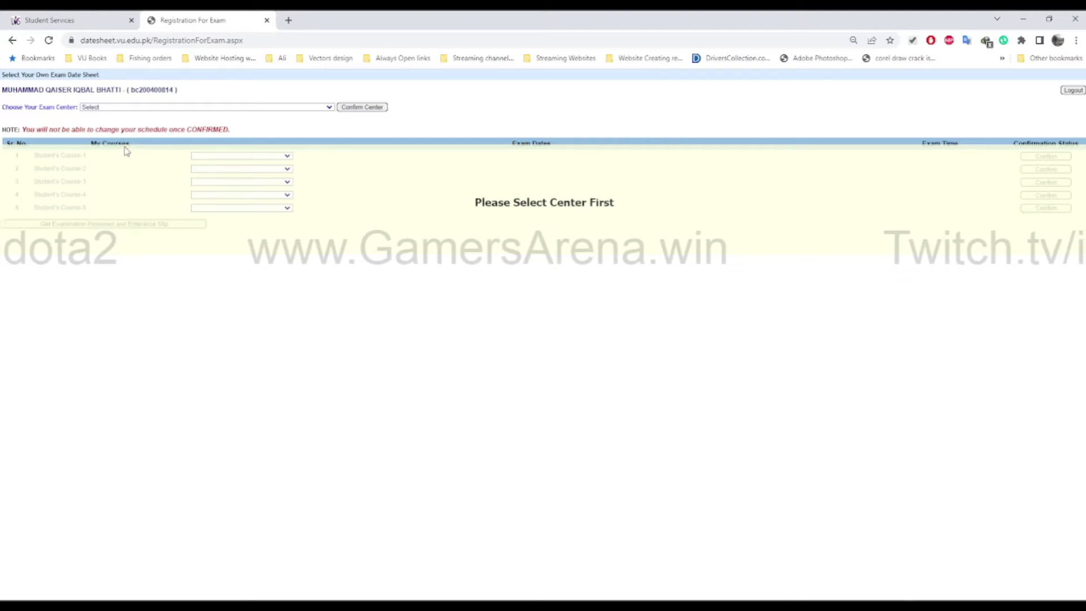
- Choose PRWP07 - Zainab Institute of Technology and Management (ZITM) as the exam center and confirm it
{"action": "key", "text": "Down"}
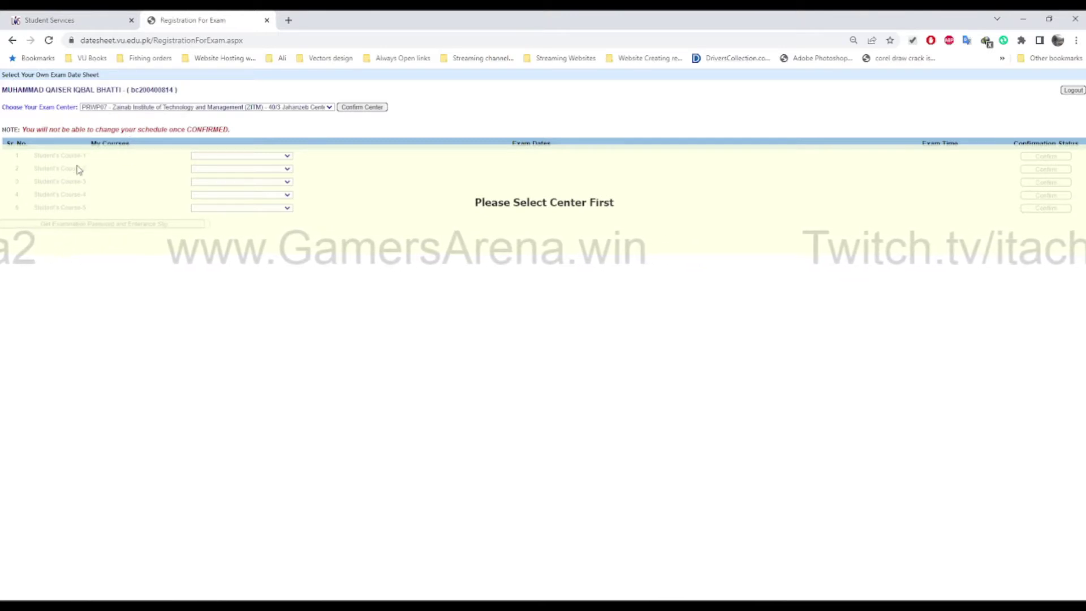
{"action": "left_click", "coordinate": [349, 108]}
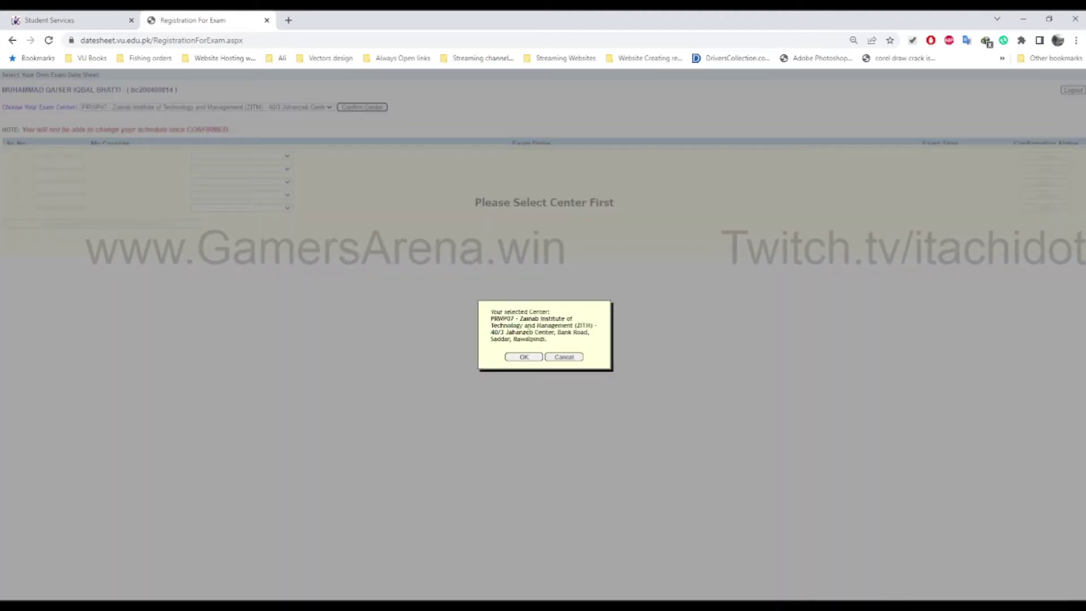
{"action": "left_click", "coordinate": [522, 355]}
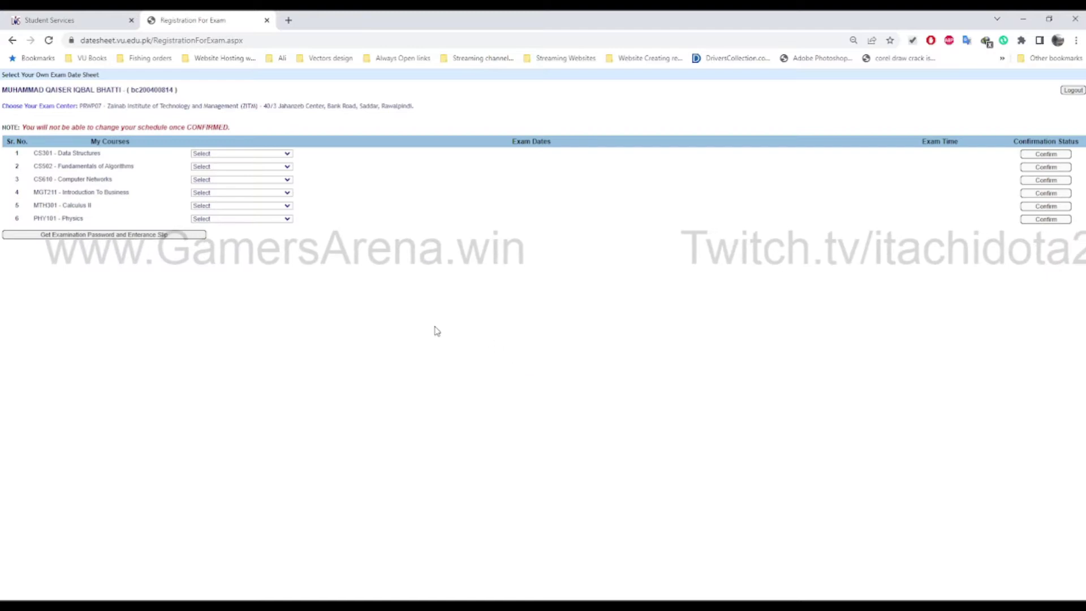
- Schedule the CS301 - Data Structures exam for Sat, July 16 2022 at 08:00 AM and confirm it
{"action": "scroll", "coordinate": [535, 346], "scroll_direction": "up", "scroll_amount": 5}
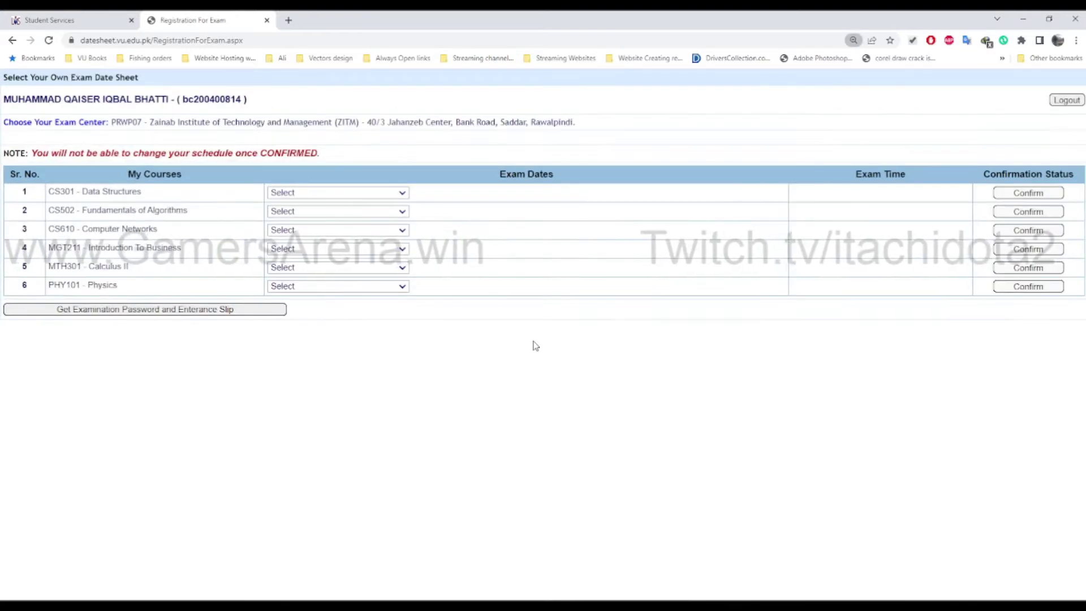
{"action": "scroll", "coordinate": [535, 345], "scroll_direction": "up", "scroll_amount": 1}
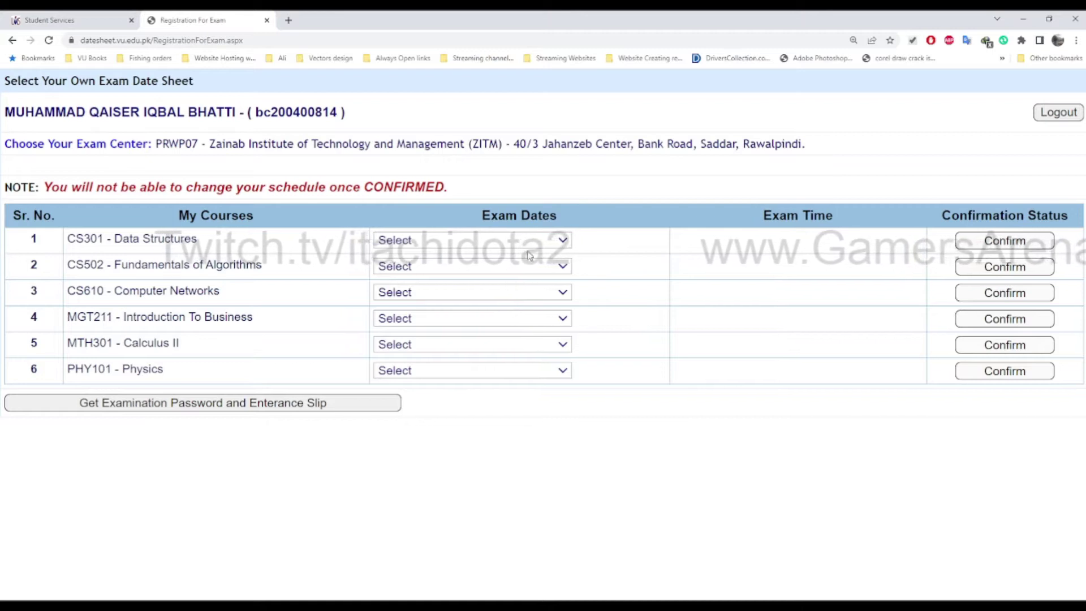
{"action": "left_click", "coordinate": [456, 273]}
{"action": "left_click", "coordinate": [687, 244]}
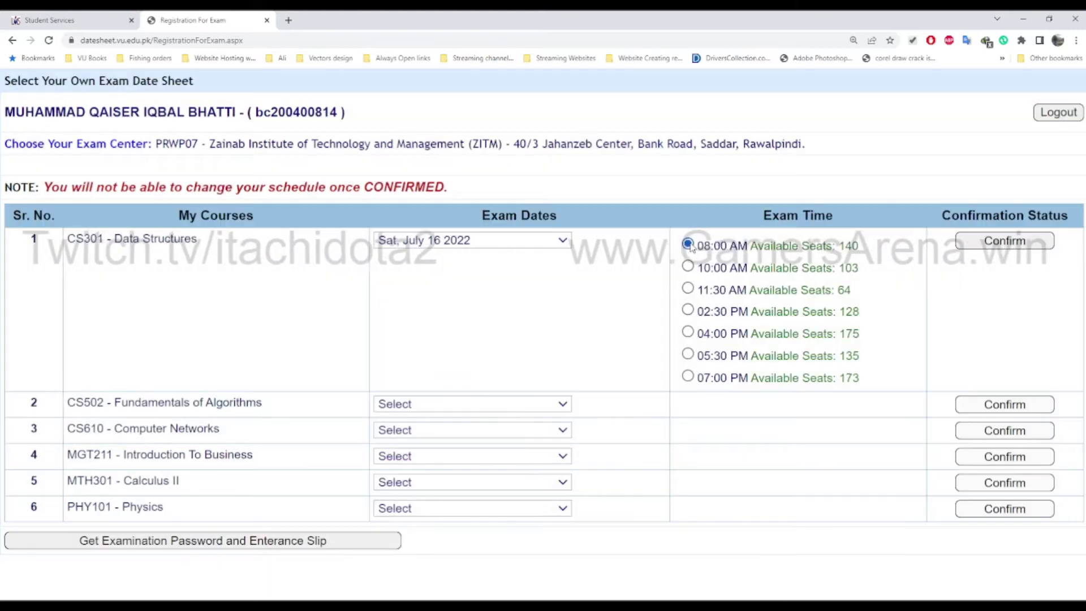
{"action": "left_click", "coordinate": [1024, 247]}
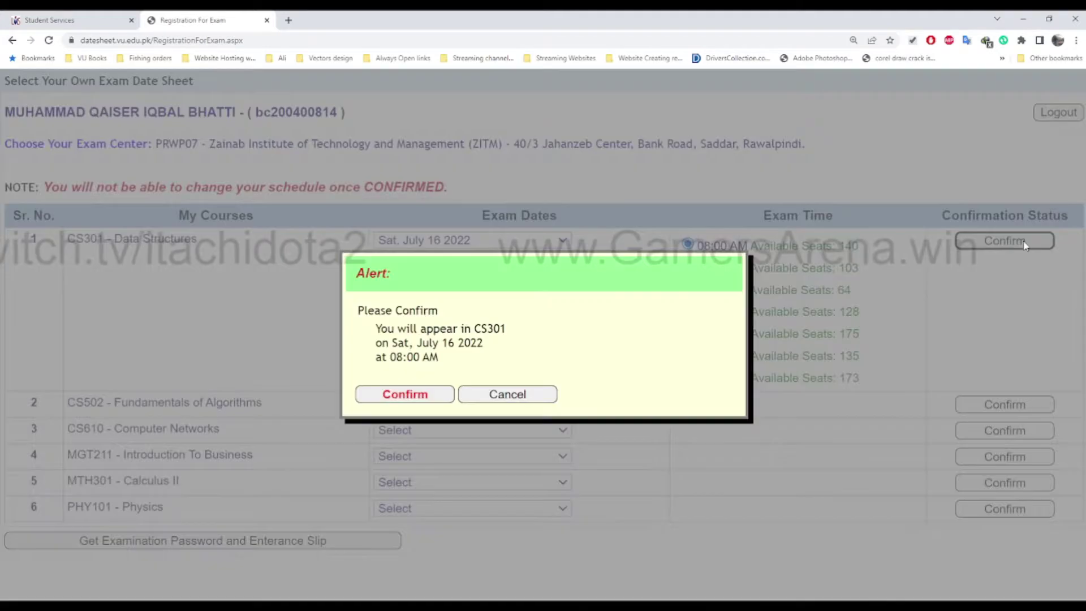
{"action": "left_click", "coordinate": [395, 399]}
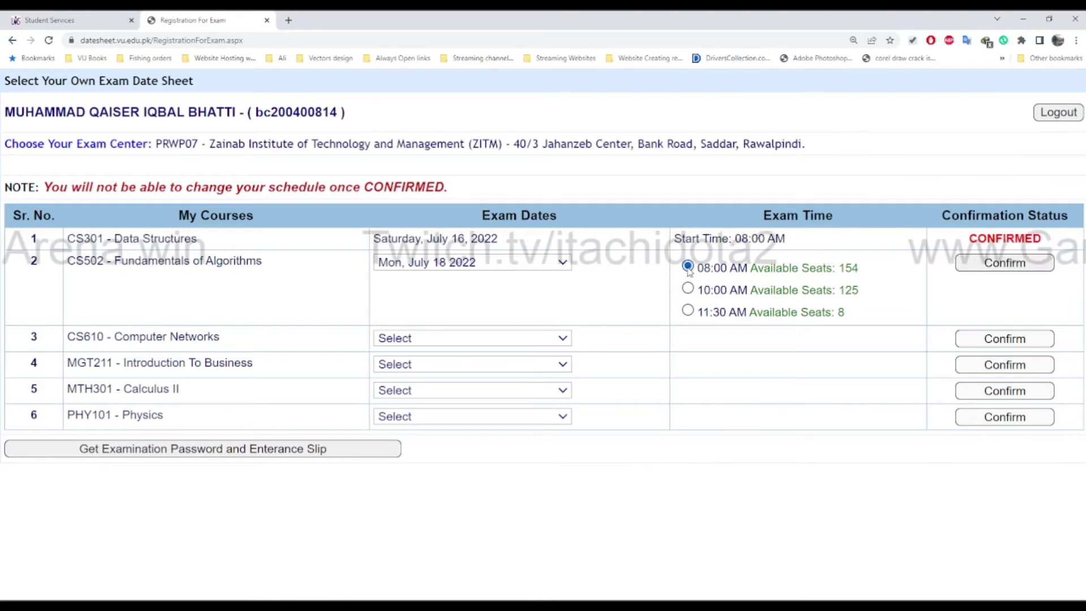
- Schedule and confirm CS502 for Mon, July 18 2022 and CS610 for Wed, July 20 2022, both at 08:00 AM
{"action": "left_click", "coordinate": [1013, 264]}
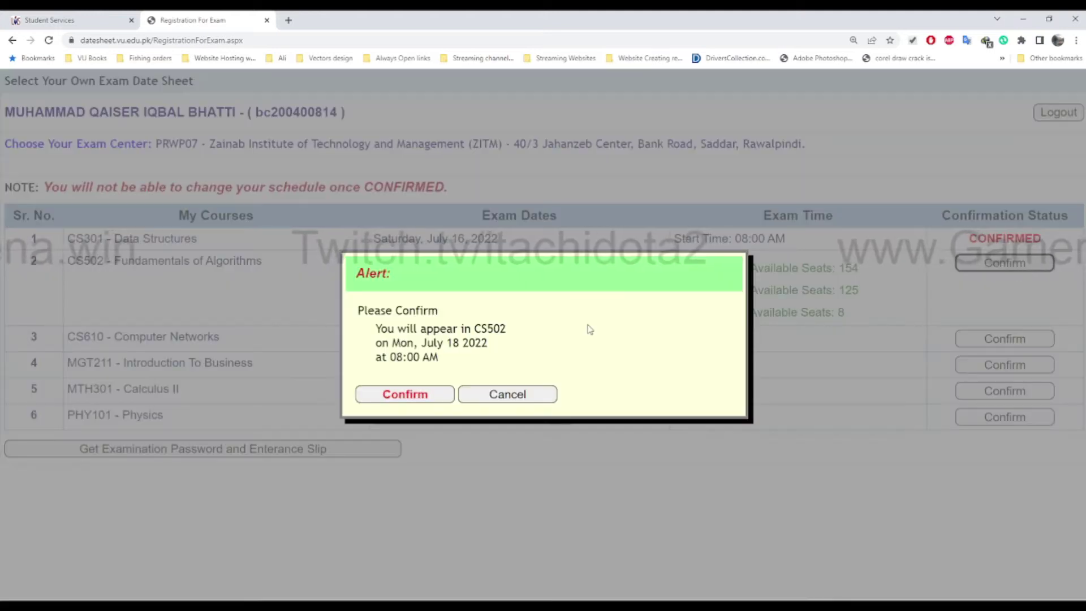
{"action": "left_click", "coordinate": [421, 399]}
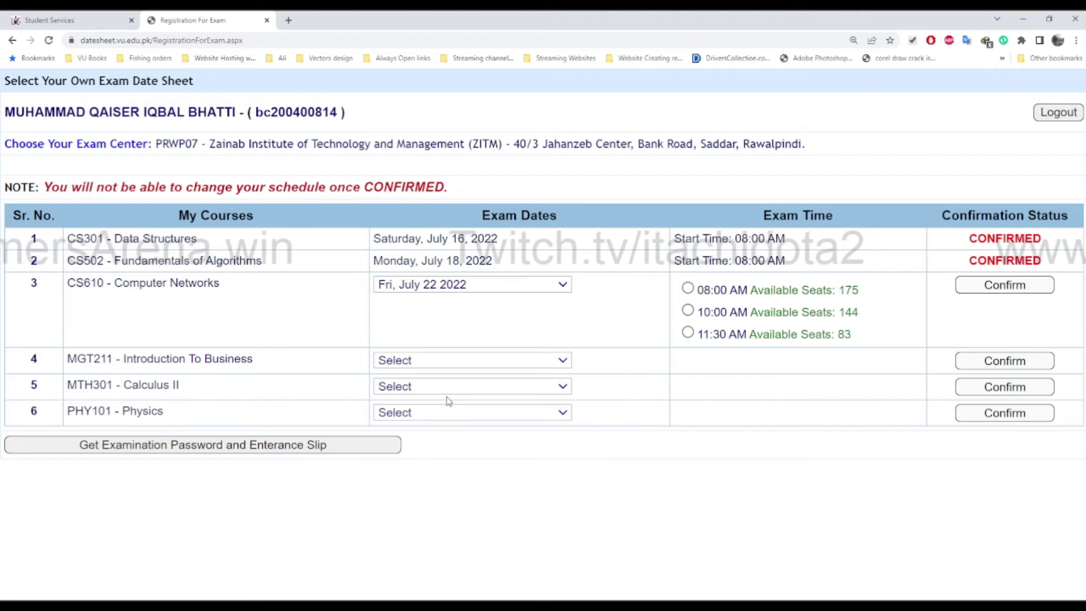
{"action": "key", "text": "Up"}
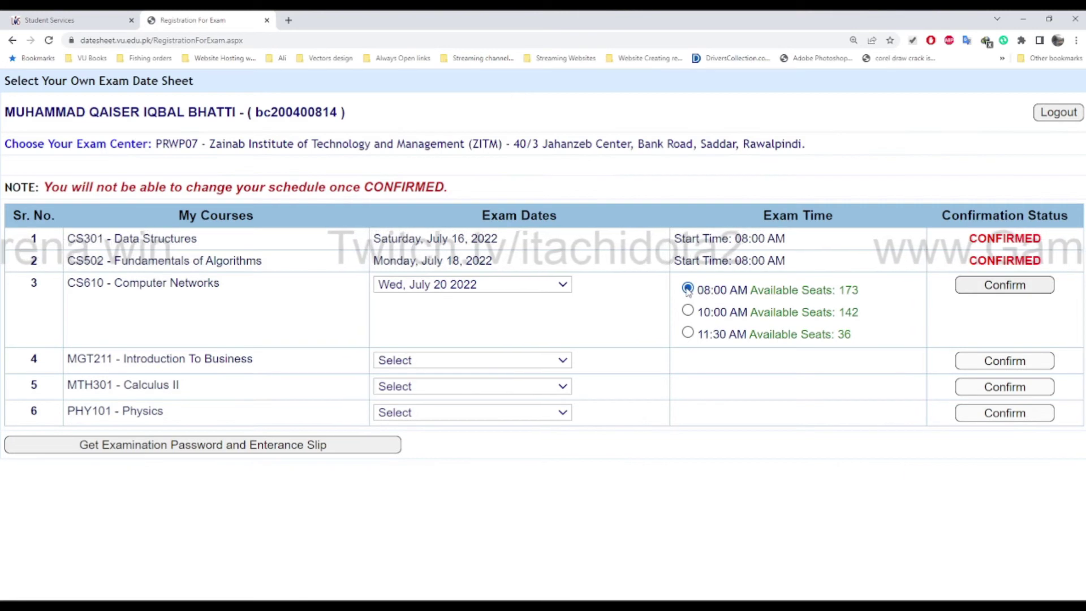
{"action": "left_click", "coordinate": [1016, 291]}
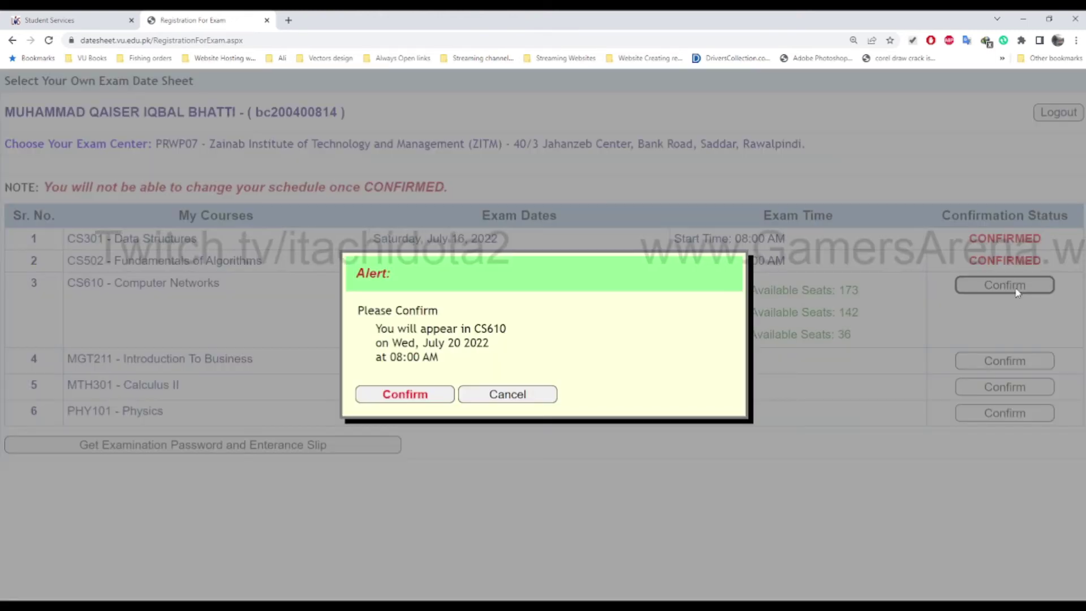
{"action": "left_click", "coordinate": [428, 399]}
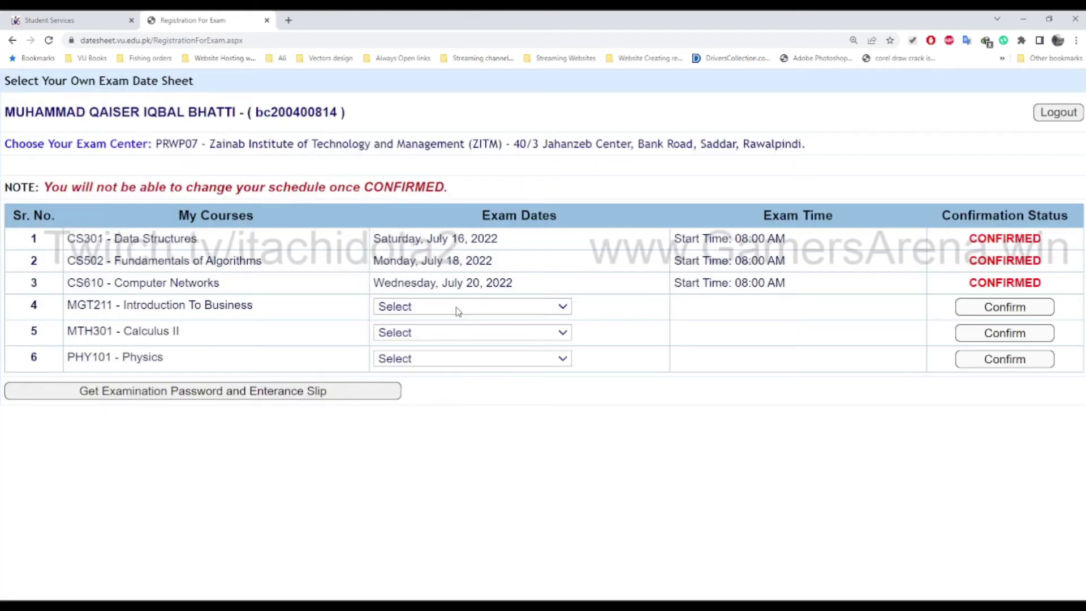
- Schedule the MGT211 - Introduction To Business exam for Thu, July 21 2022 at 08:00 AM and confirm it
{"action": "left_click", "coordinate": [511, 421]}
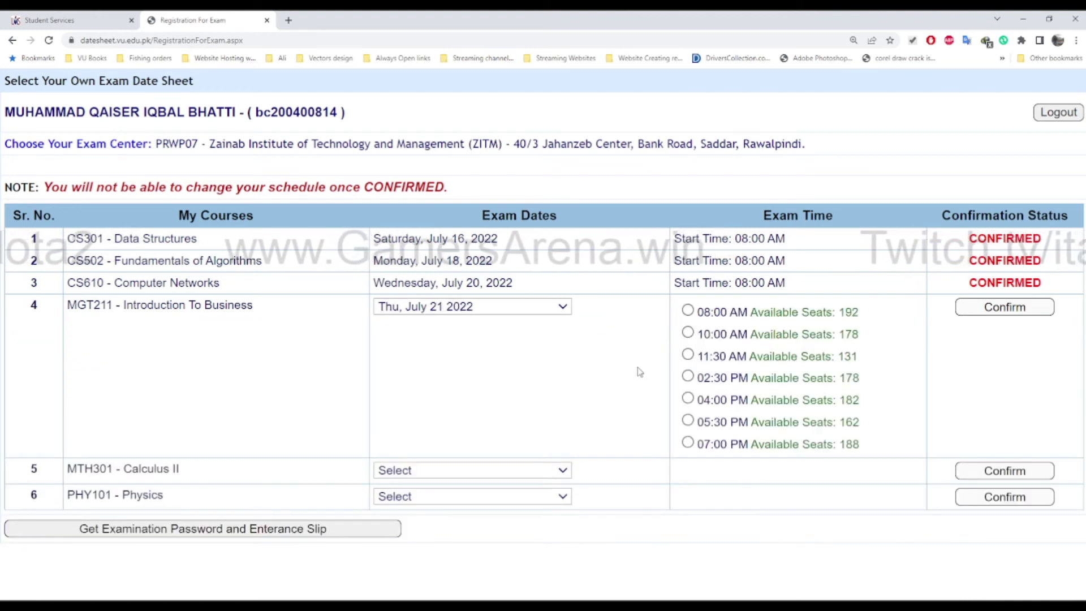
{"action": "left_click", "coordinate": [687, 310]}
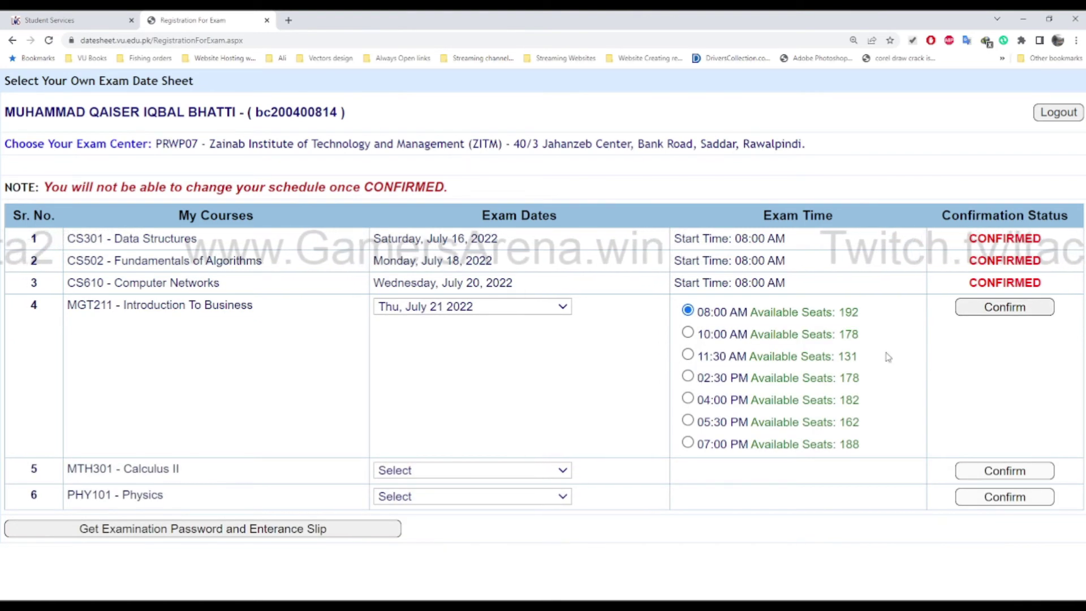
{"action": "left_click", "coordinate": [1006, 311]}
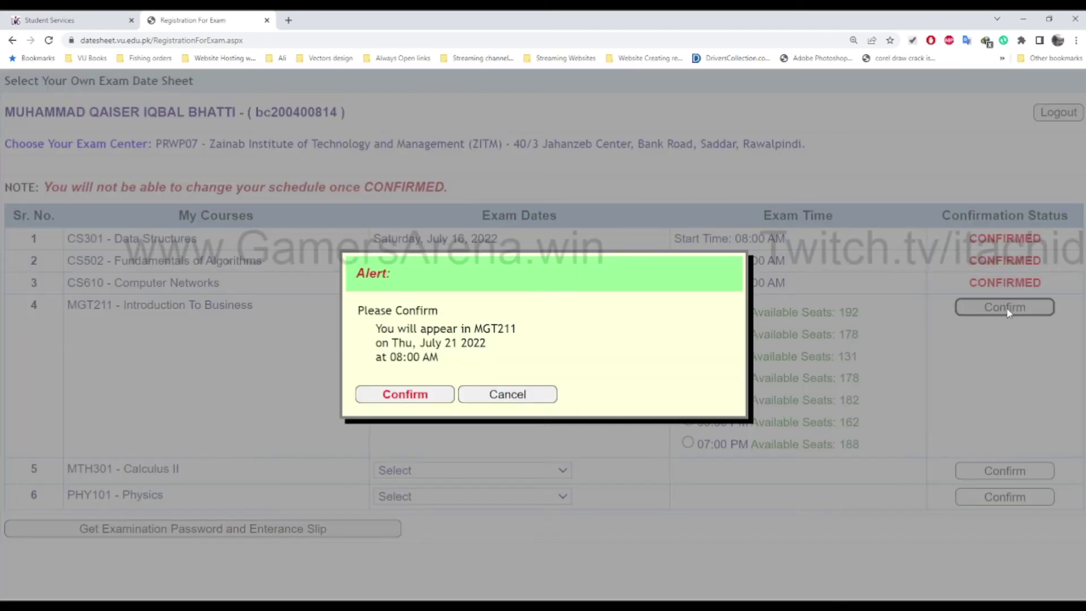
{"action": "left_click", "coordinate": [420, 397]}
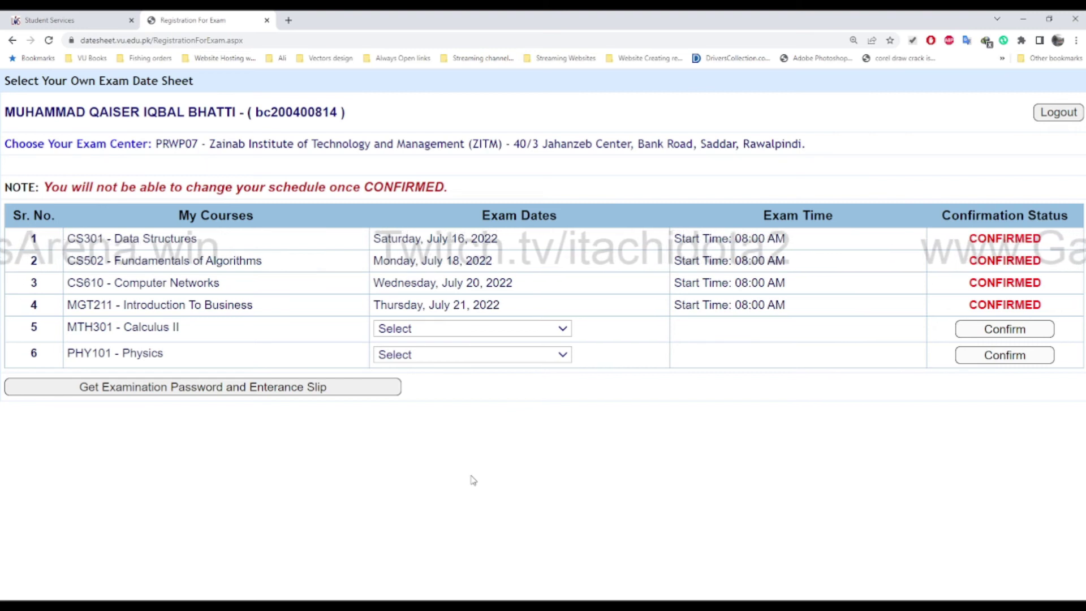
- Schedule the MTH301 - Calculus II exam for Sun, July 24 2022 at 08:00 AM and confirm it
{"action": "key", "text": "Down"}
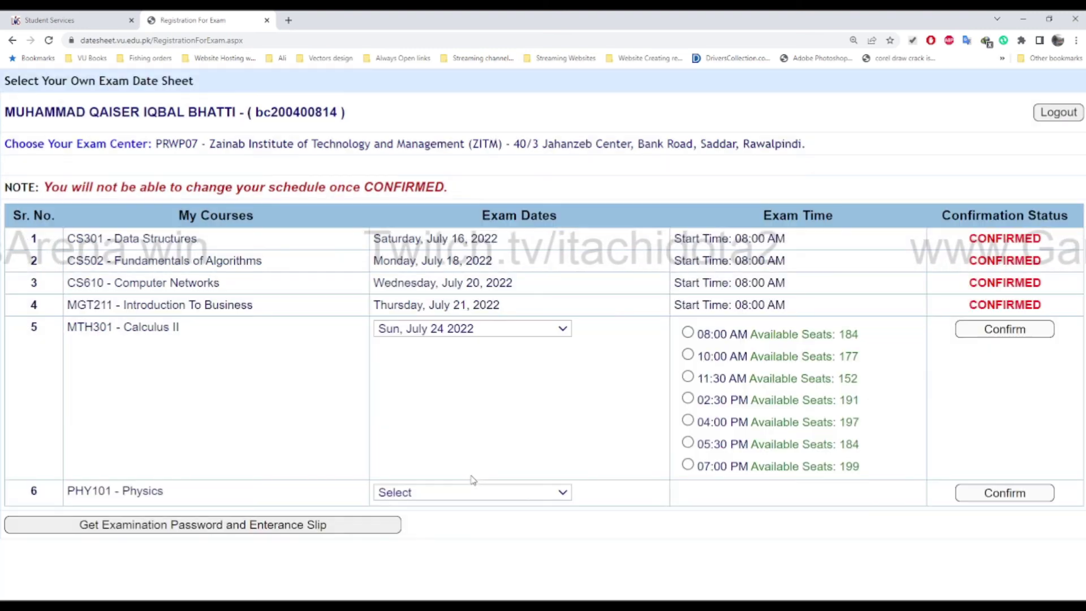
{"action": "left_click", "coordinate": [688, 333]}
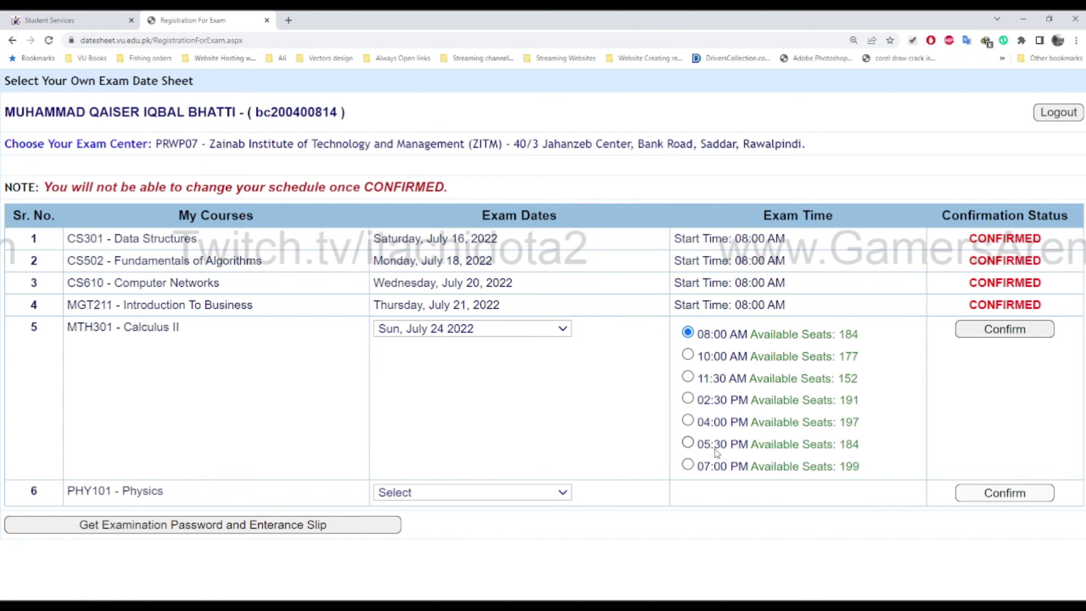
{"action": "left_click", "coordinate": [1011, 336]}
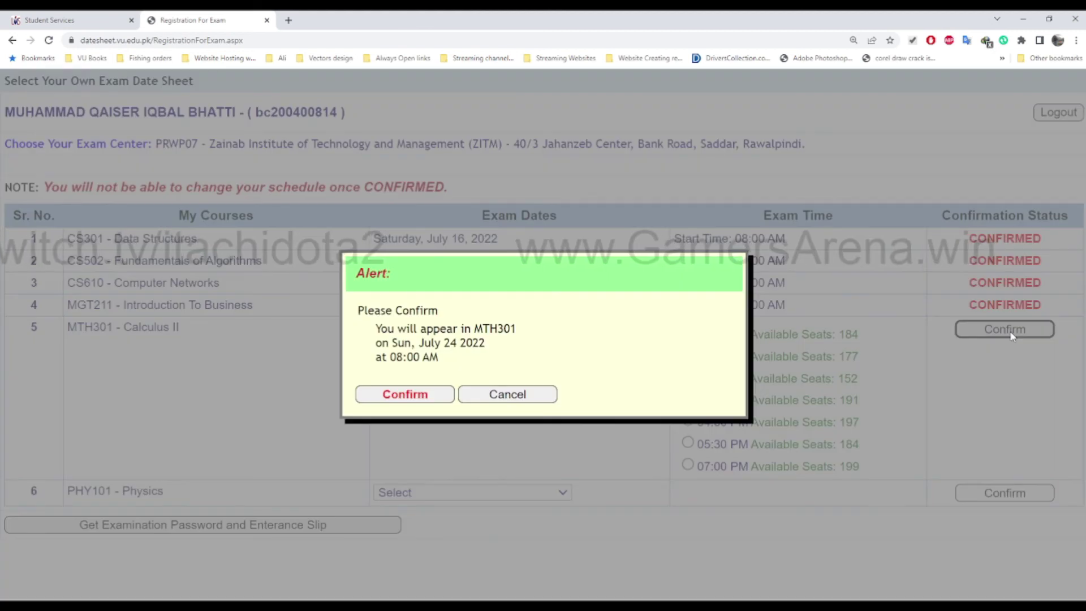
{"action": "left_click", "coordinate": [393, 403]}
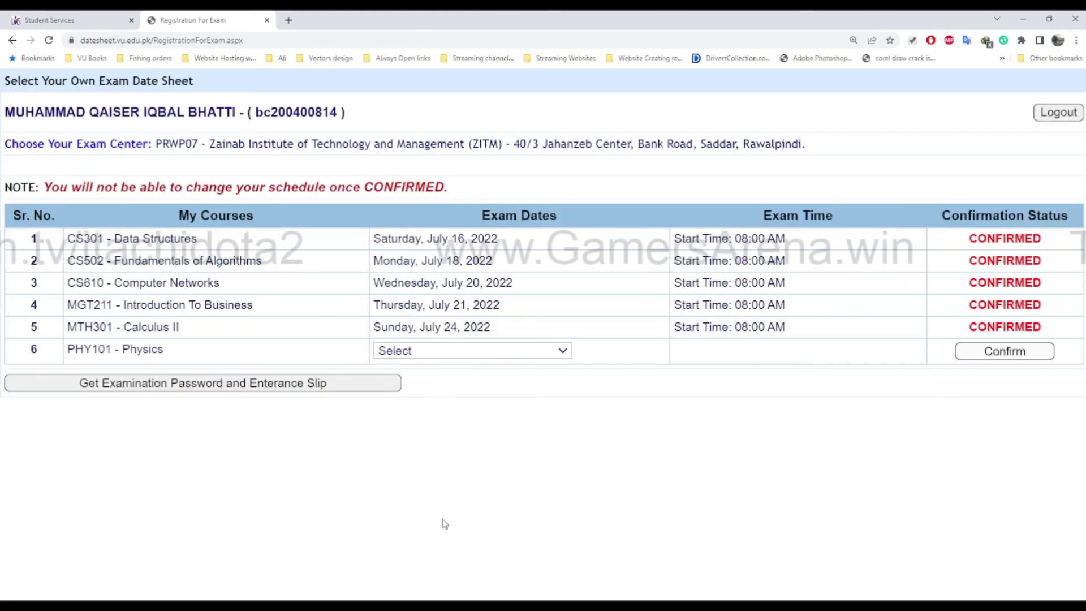
- Schedule the PHY101 - Physics exam for Wed, July 27 2022 at 08:00 AM and confirm it
{"action": "left_click", "coordinate": [440, 547]}
{"action": "left_click", "coordinate": [689, 355]}
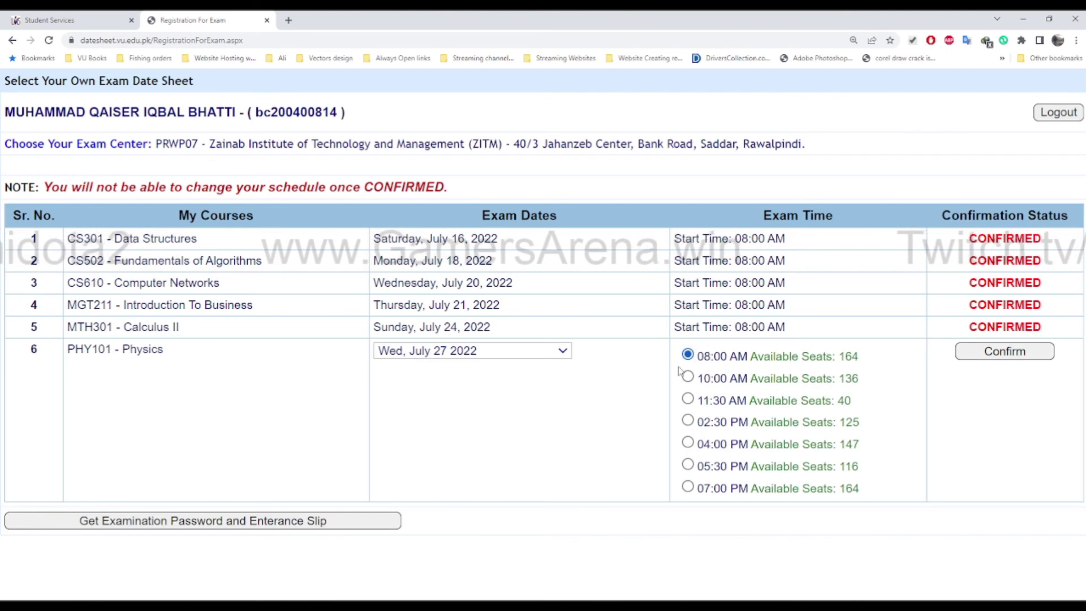
{"action": "left_click", "coordinate": [1021, 353]}
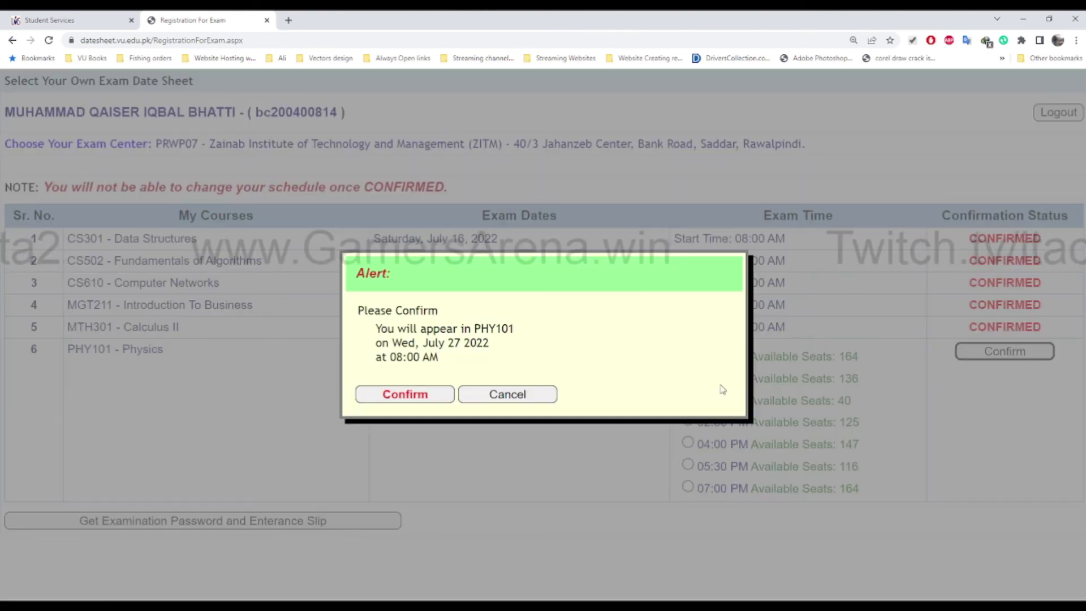
{"action": "left_click", "coordinate": [423, 394]}
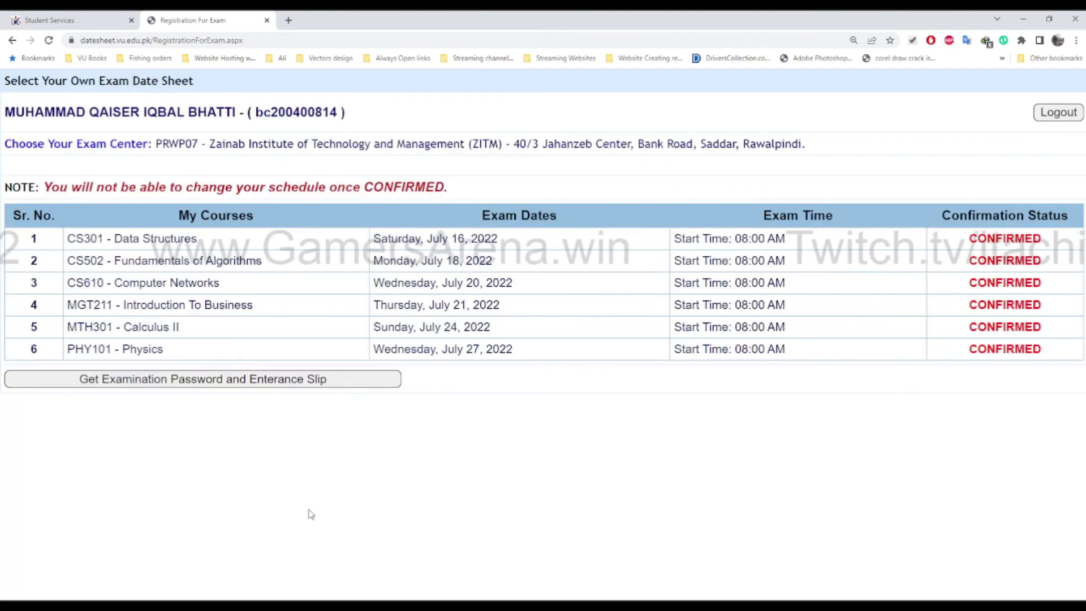